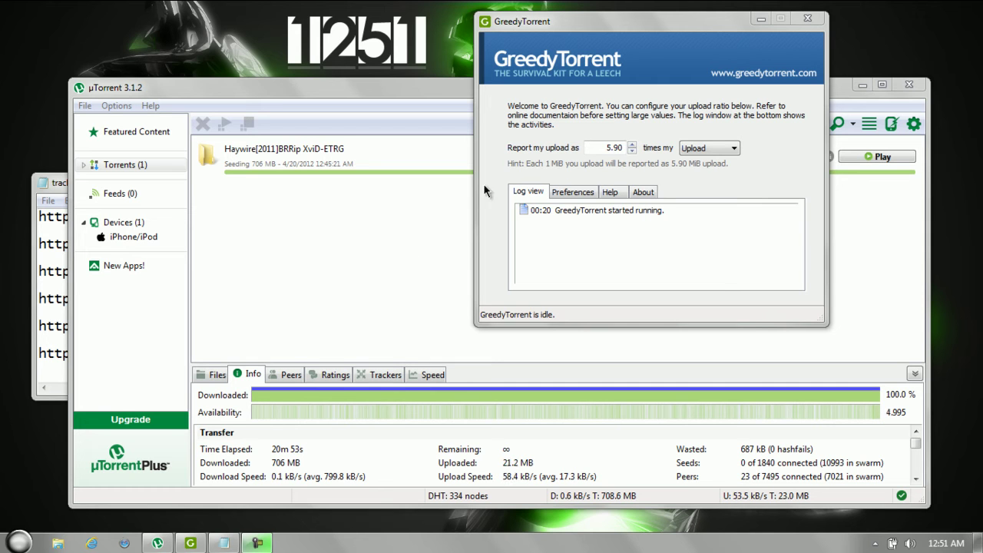
Close the GreedyTorrent window and bring the track.txt tracker list to the front in Notepad
left_click(59, 192)
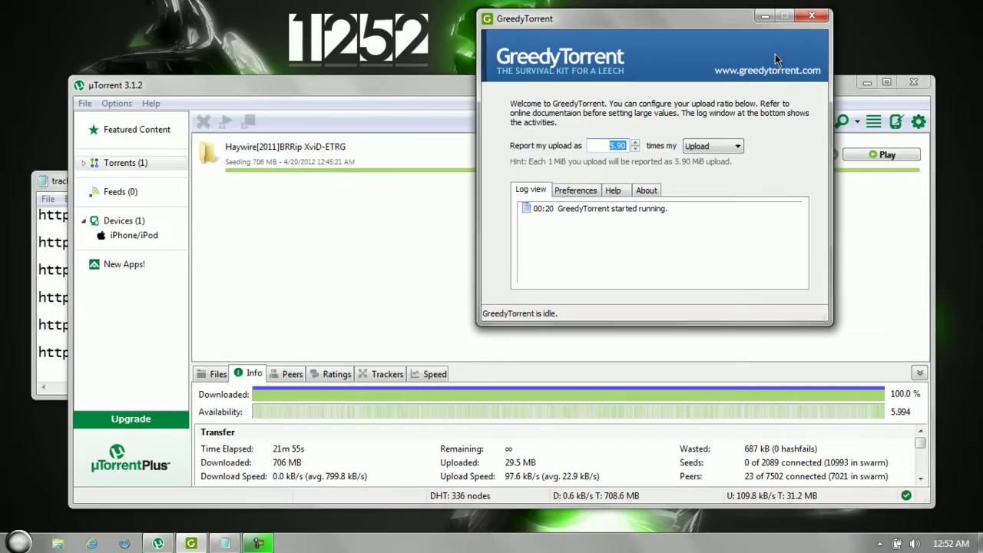
left_click(808, 17)
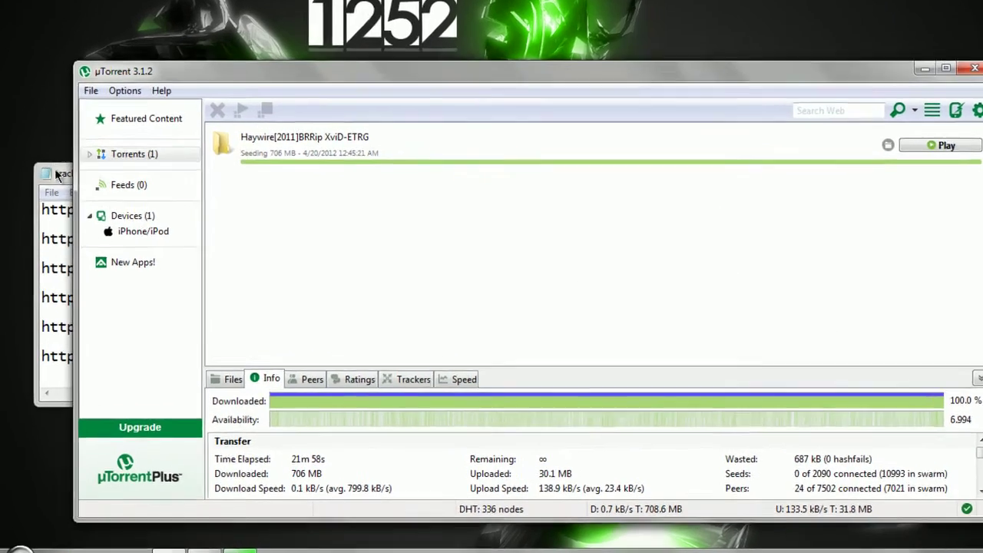
left_click(55, 174)
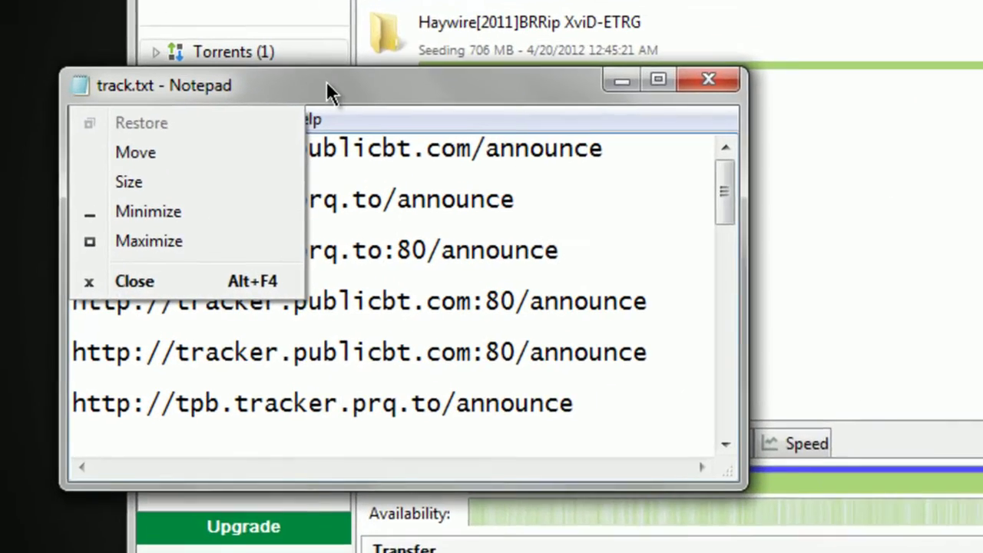
left_click(189, 178)
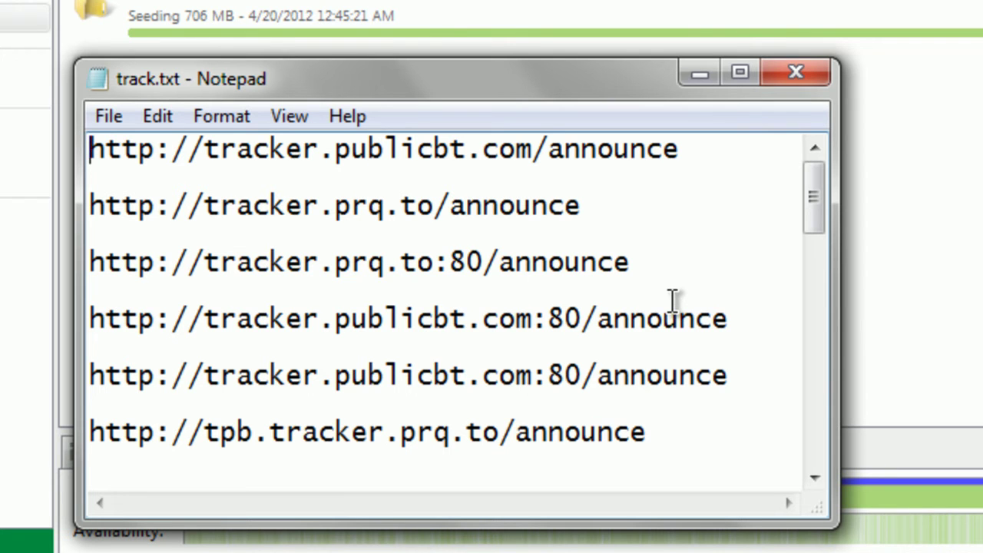
Look through the tracker announce addresses listed in track.txt from start to end
middle_click(678, 311)
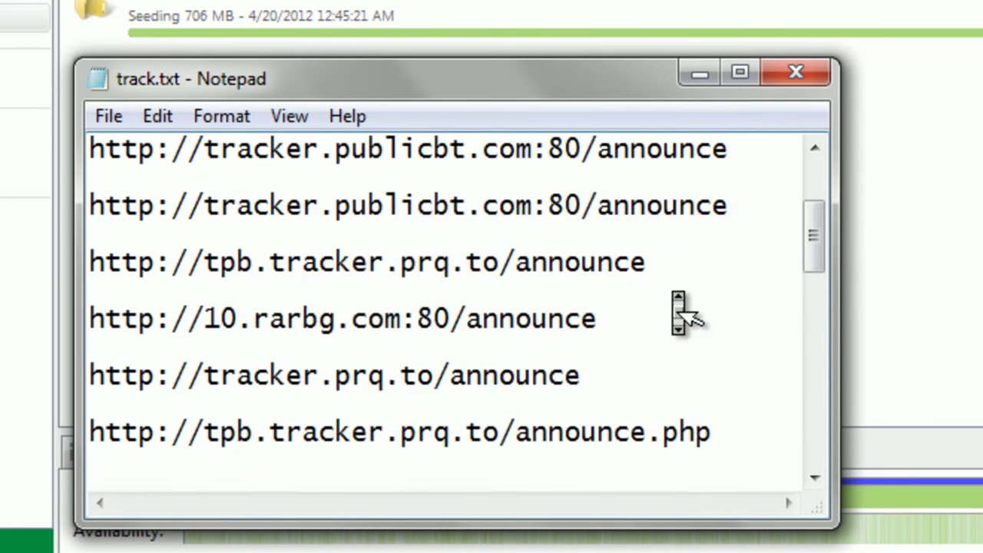
left_click(673, 290)
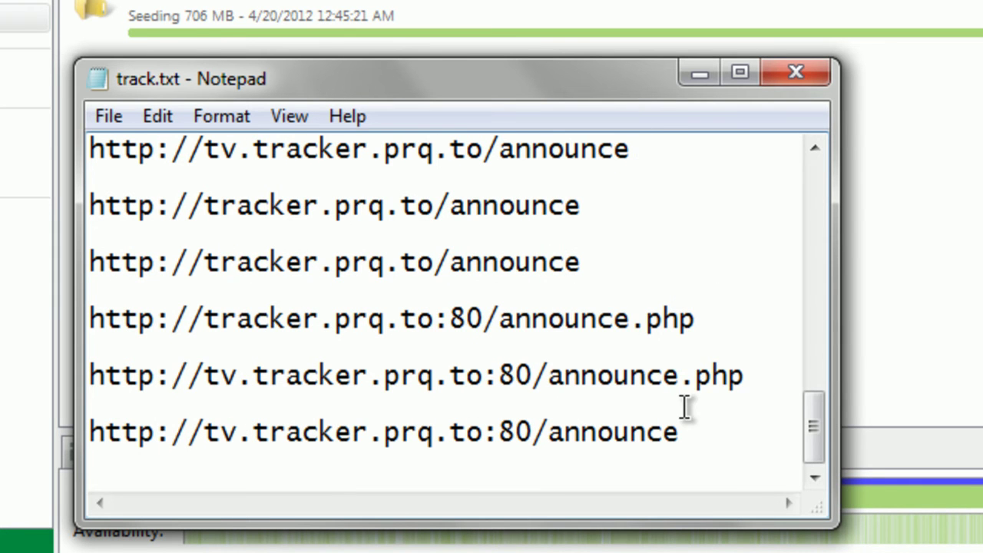
middle_click(685, 407)
left_click(696, 421)
scroll(686, 408, "down", 5)
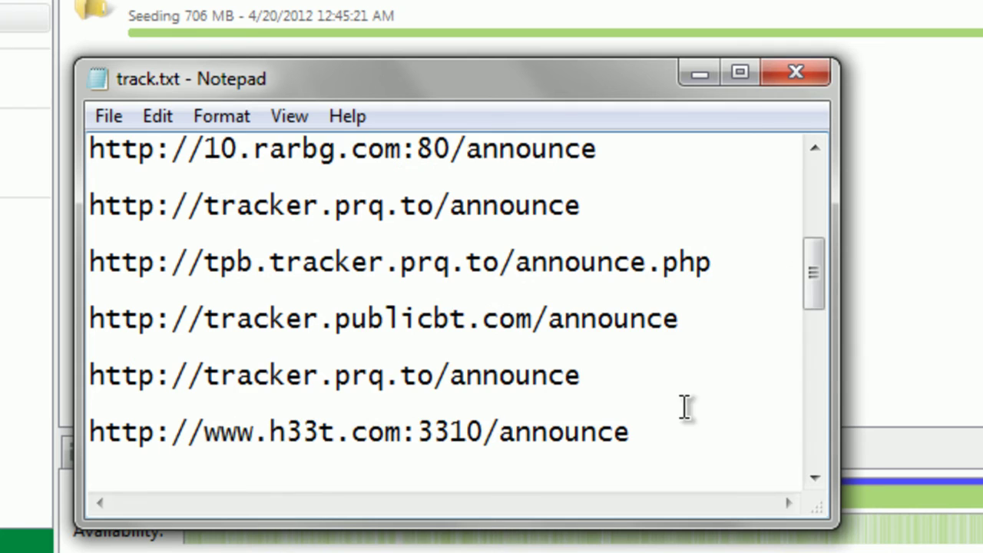
scroll(684, 407, "down", 10)
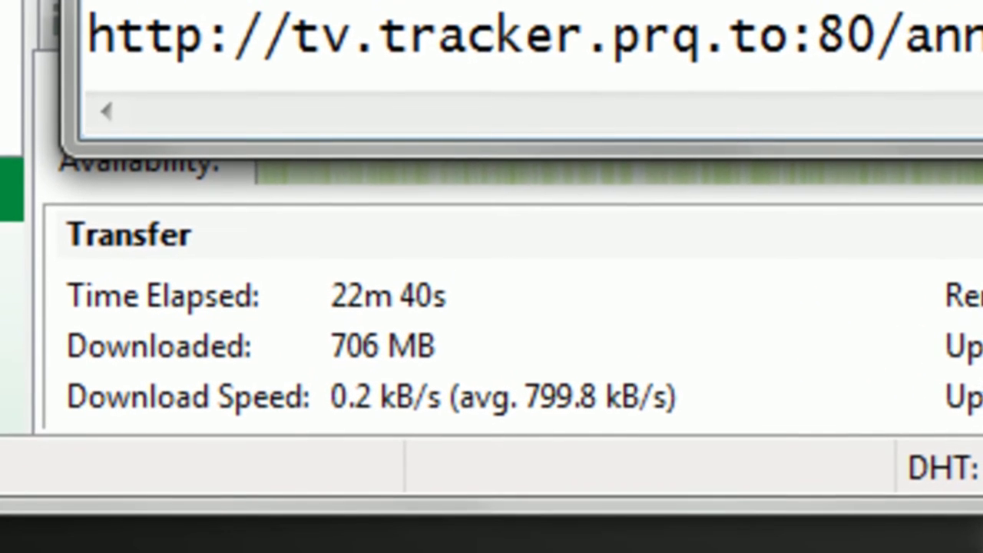
Switch to µTorrent and examine the Haywire torrent's full tracker list and each tracker's status
key("alt+F4")
left_click(696, 34)
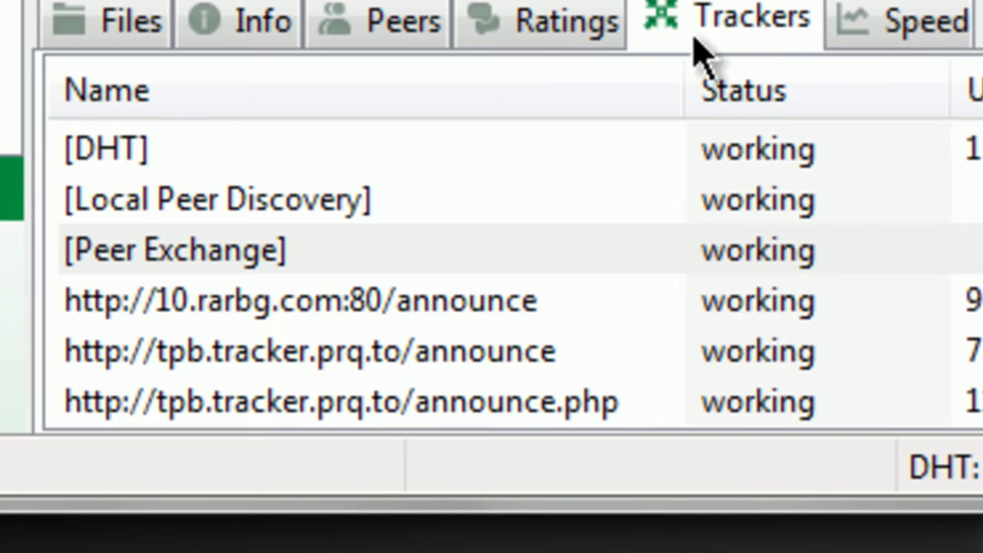
scroll(780, 301, "down", 5)
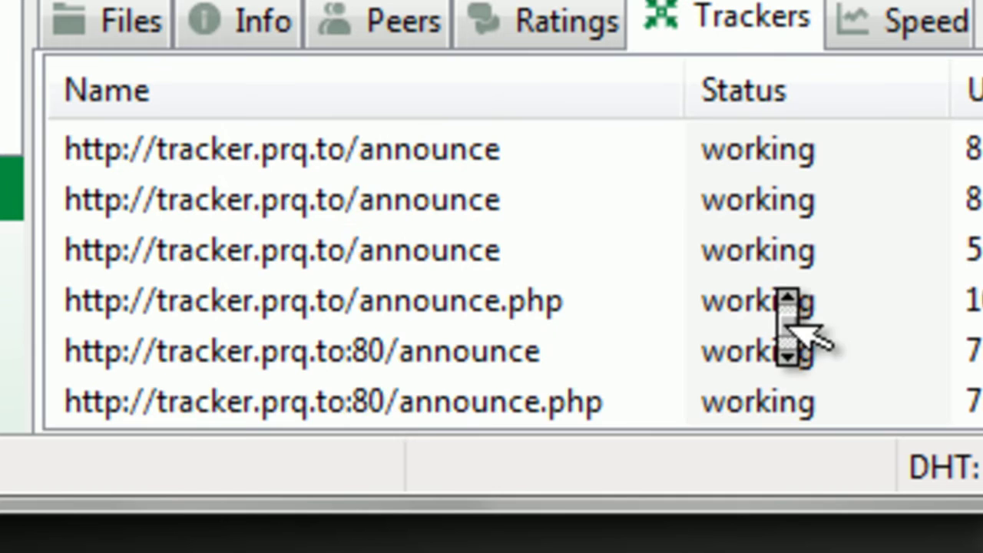
scroll(784, 307, "up", 5)
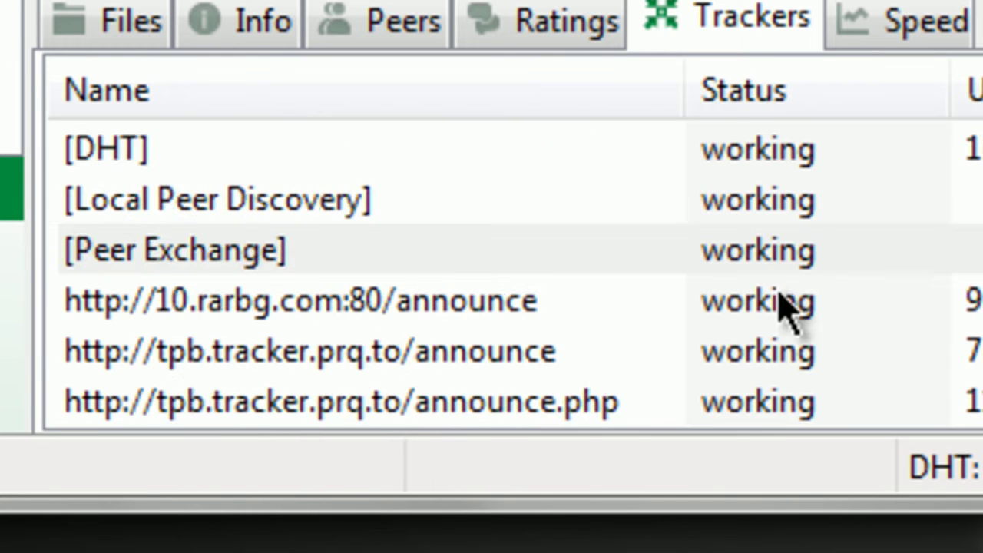
scroll(788, 323, "down", 5)
scroll(789, 326, "up", 2)
scroll(791, 323, "up", 5)
scroll(783, 308, "down", 5)
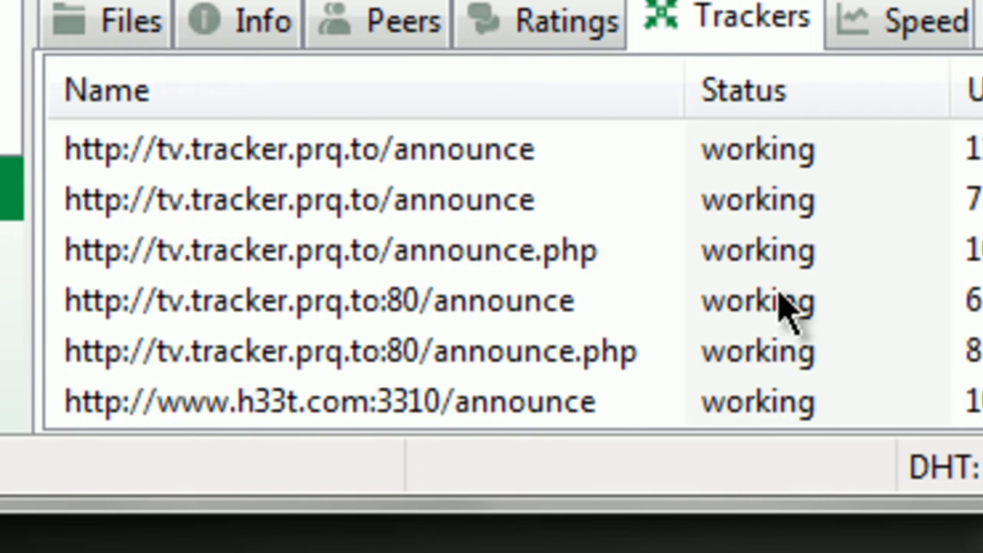
scroll(784, 307, "up", 5)
scroll(784, 308, "down", 4)
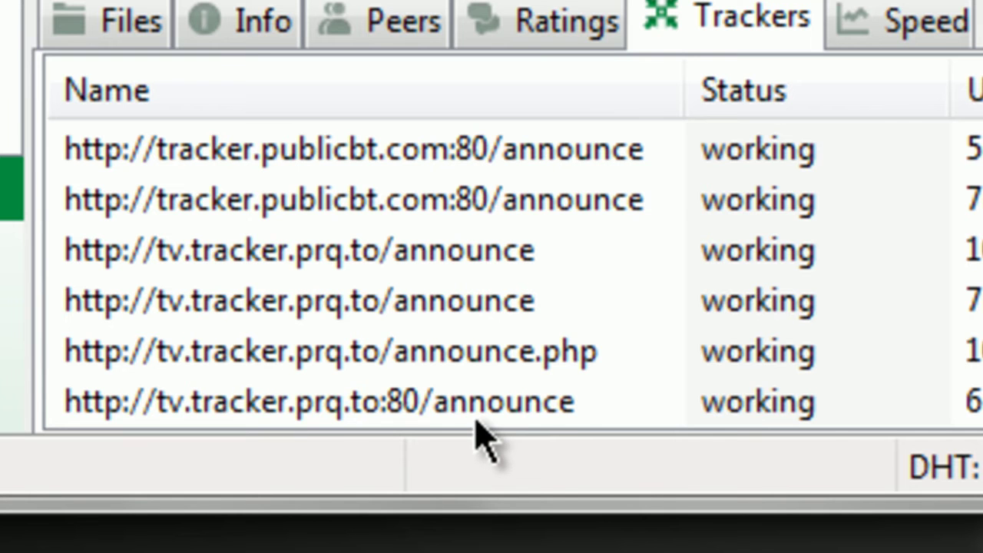
scroll(701, 383, "up", 2)
scroll(701, 383, "down", 5)
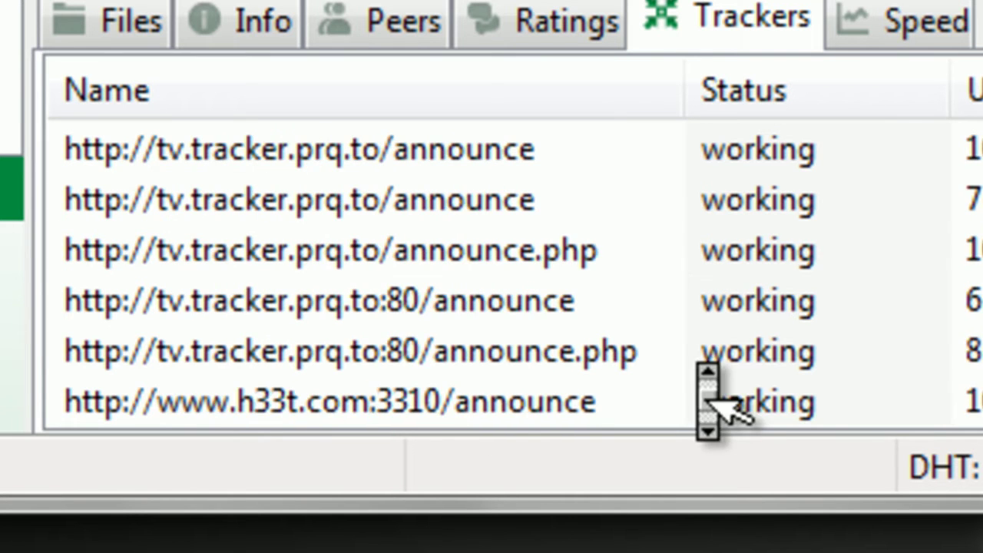
scroll(703, 396, "up", 5)
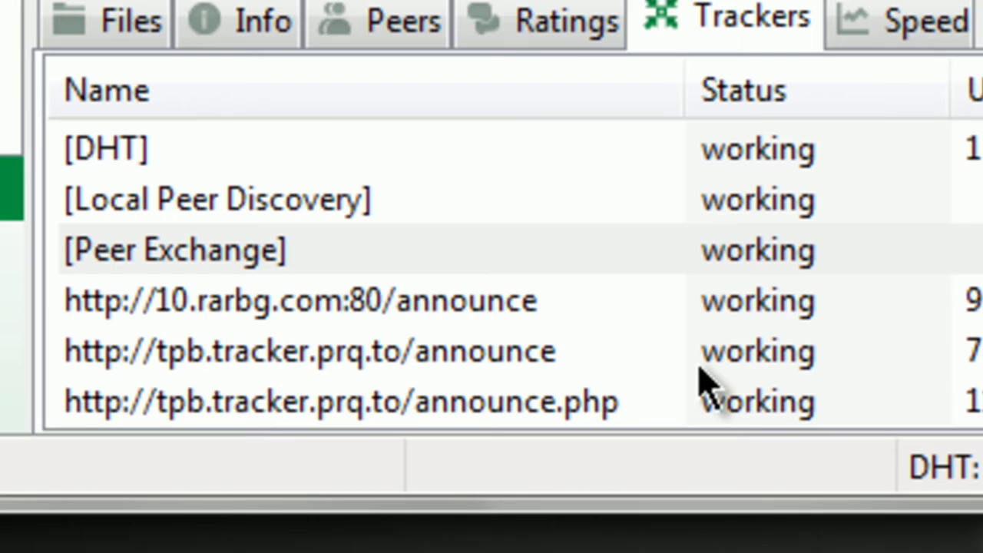
scroll(705, 392, "down", 2)
scroll(707, 402, "up", 2)
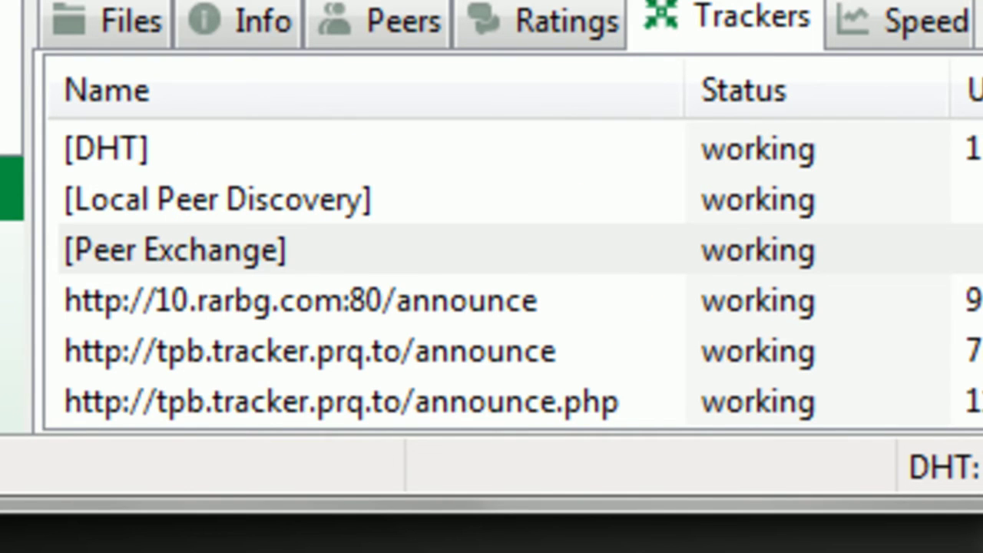
Glance back at track.txt, return to µTorrent and view the Haywire torrent's transfer information
key("alt+Tab")
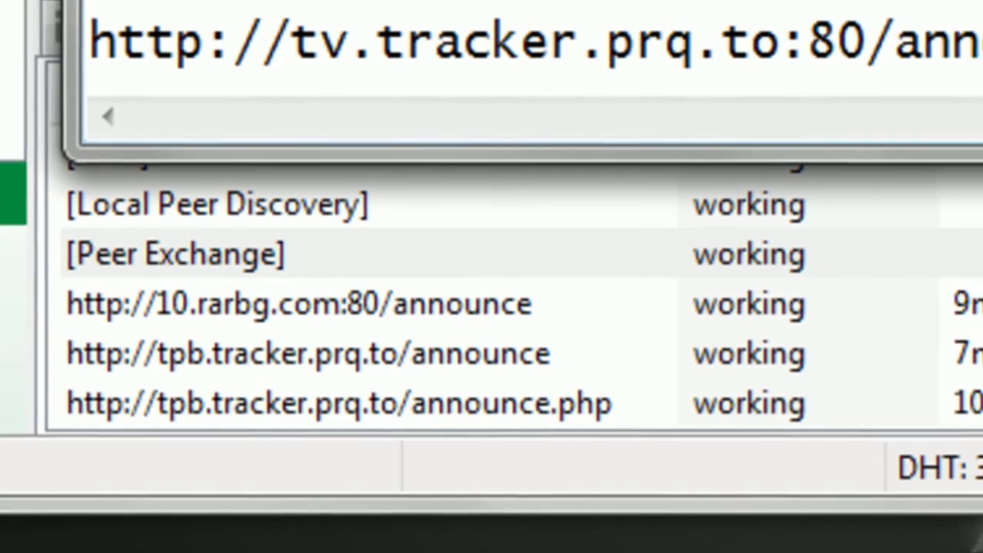
key("alt+Tab")
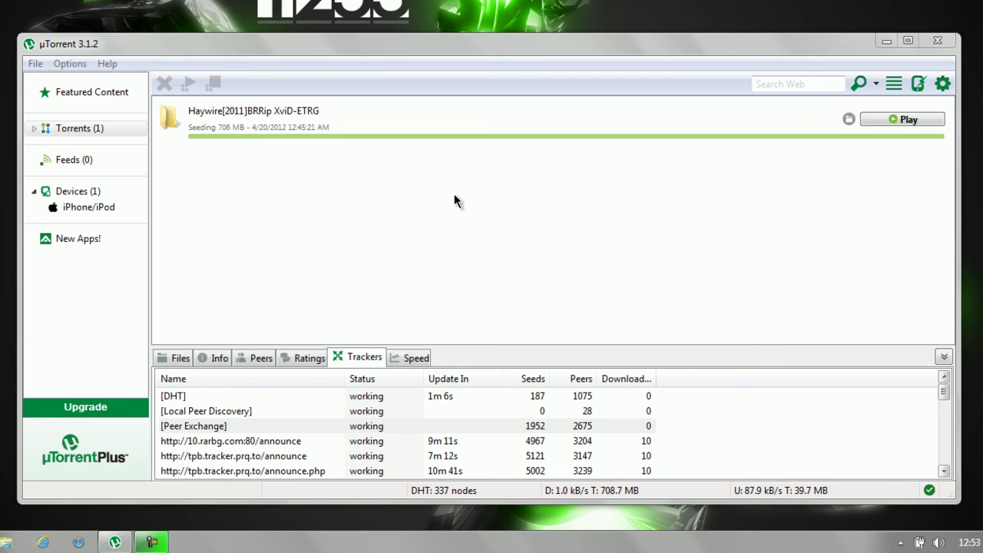
left_click(216, 360)
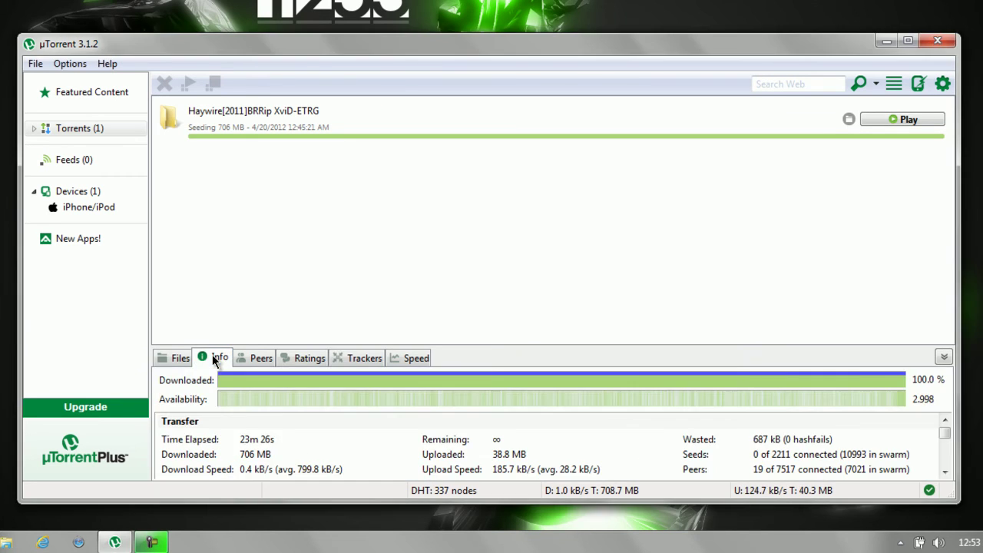
left_click(239, 127)
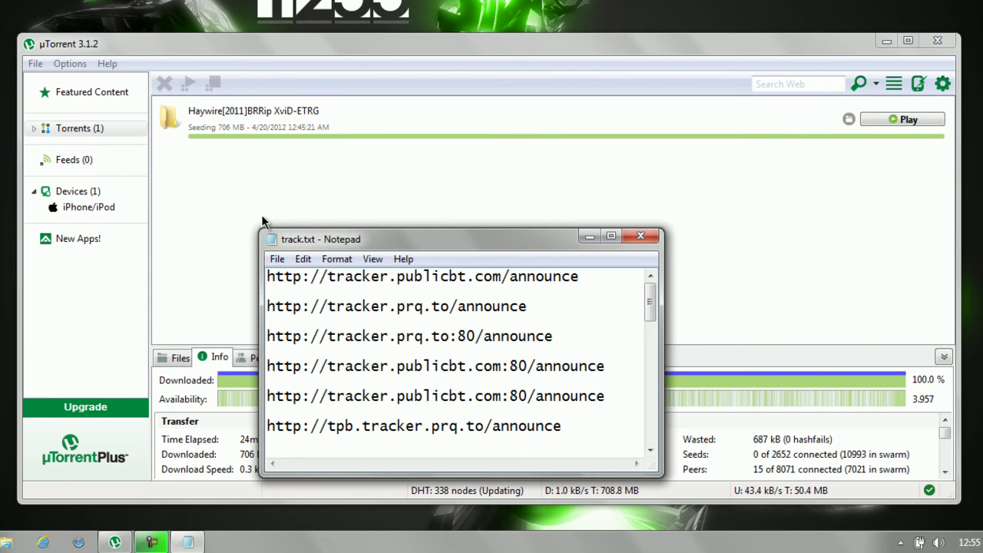
left_click(281, 121)
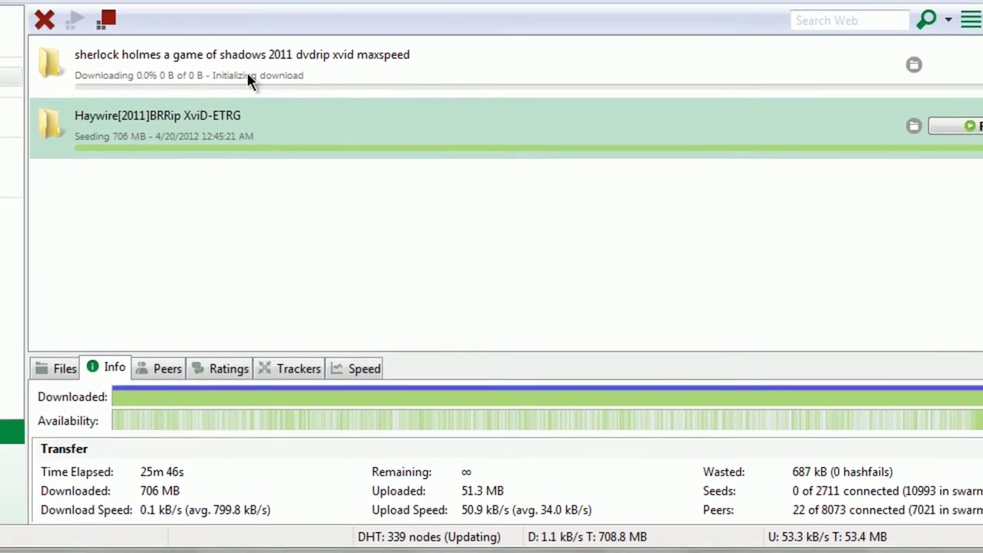
Open the Sherlock Holmes torrent's properties, copy all tracker addresses from track.txt, and close Notepad
double_click(223, 83)
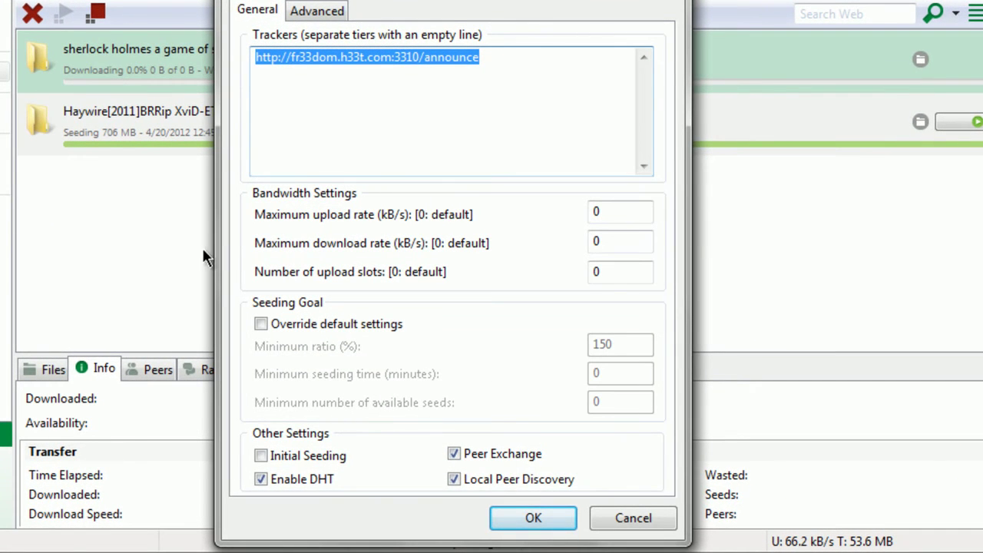
key("alt+Tab")
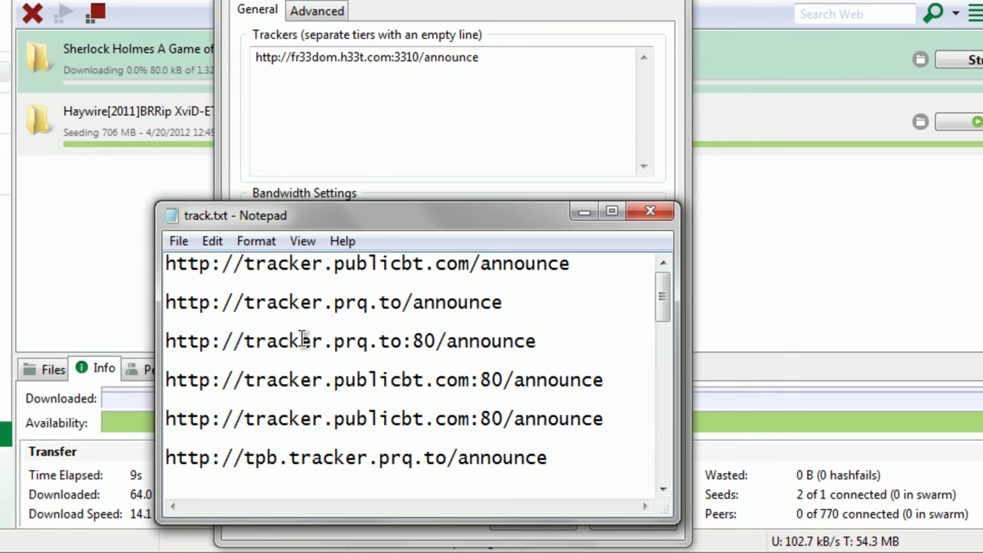
key("ctrl+a")
right_click(302, 339)
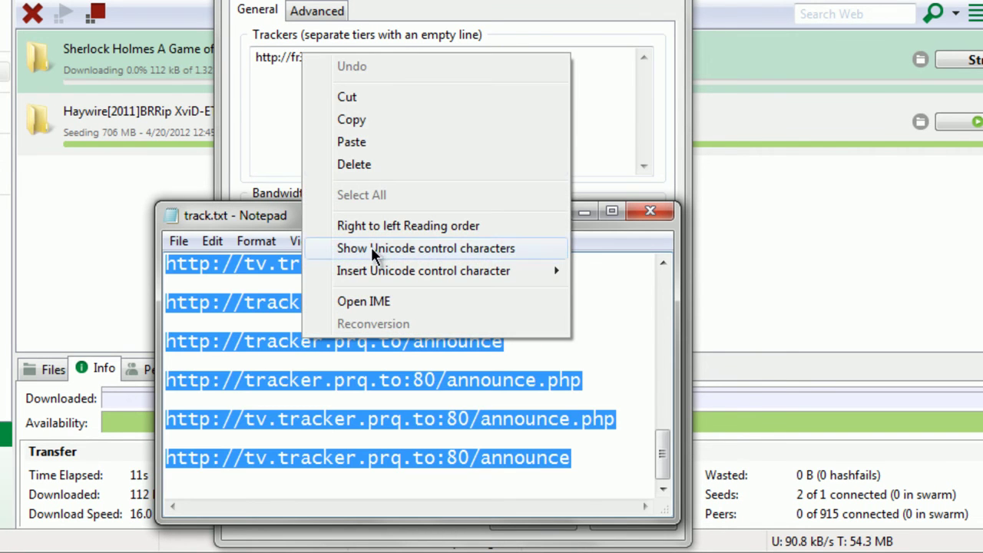
left_click(351, 120)
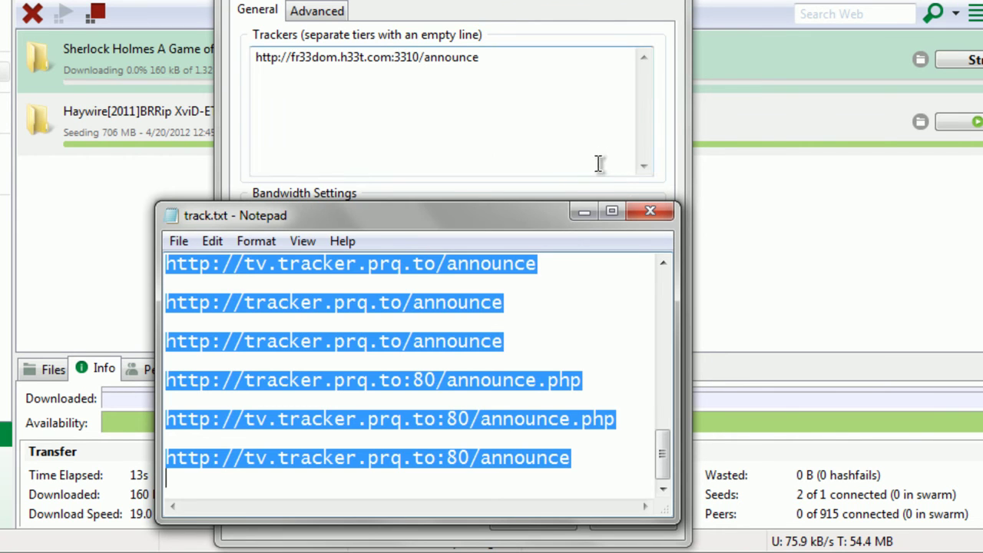
left_click(642, 207)
Replace the Sherlock Holmes torrent's existing tracker with the copied tracker list and apply the properties
left_click(445, 77)
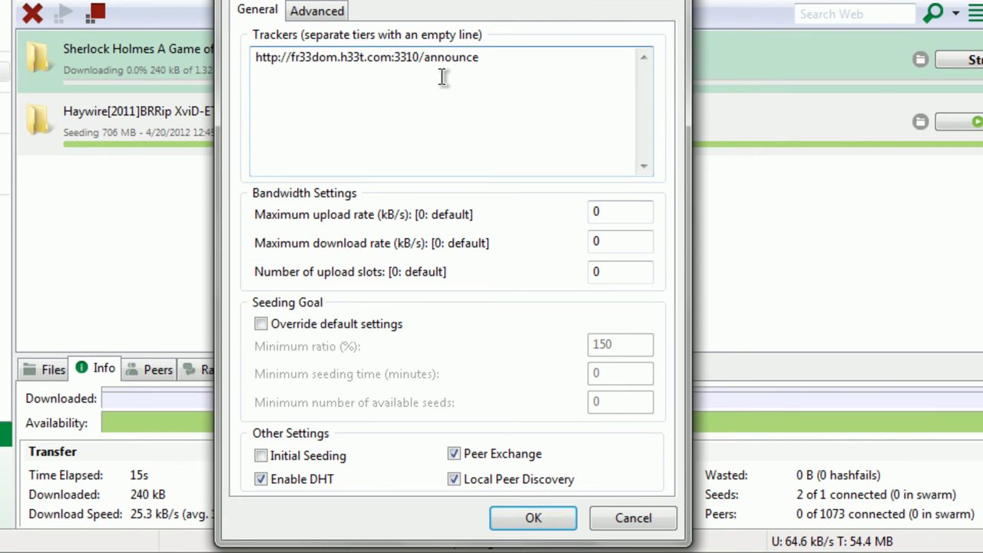
left_click_drag(309, 73, 259, 51)
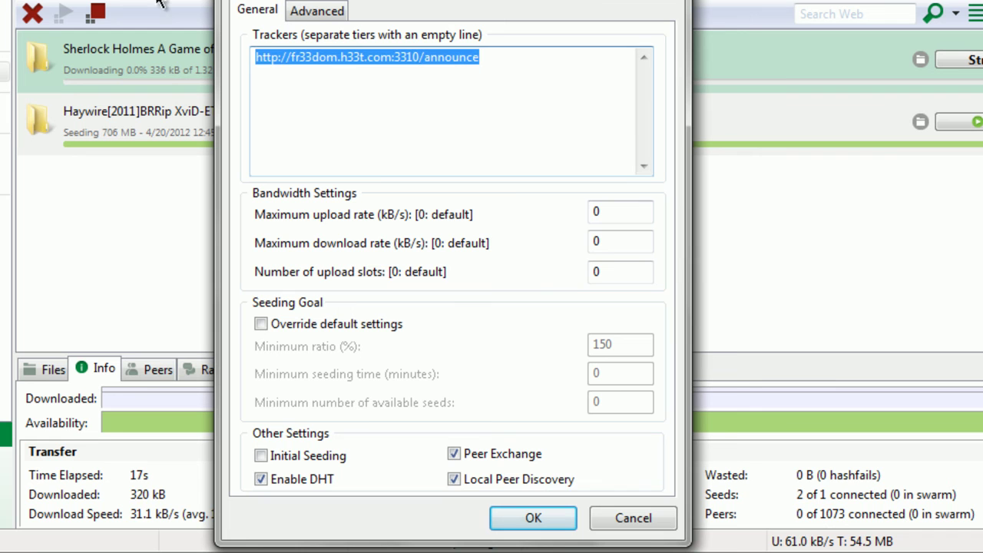
key("ctrl+v")
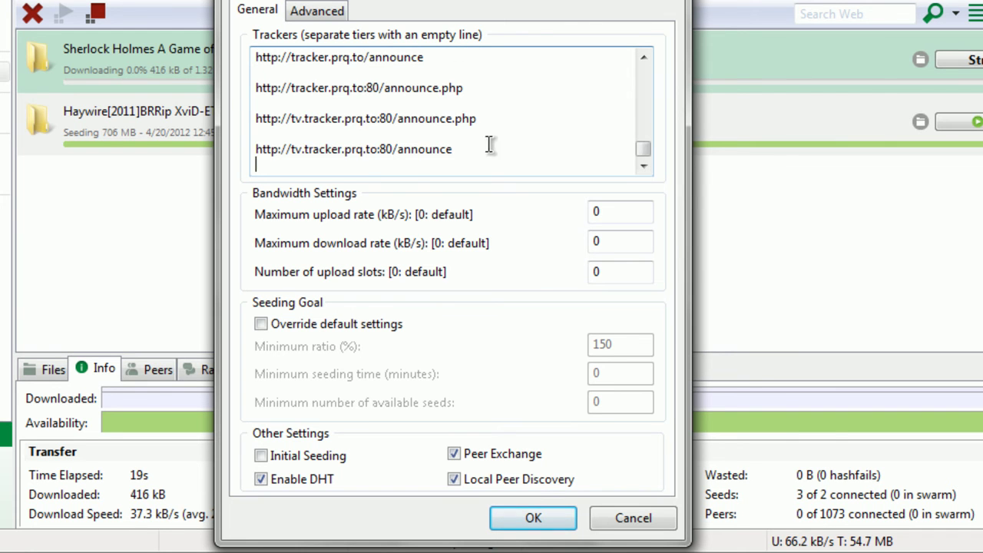
scroll(495, 158, "up", 10)
scroll(495, 158, "down", 10)
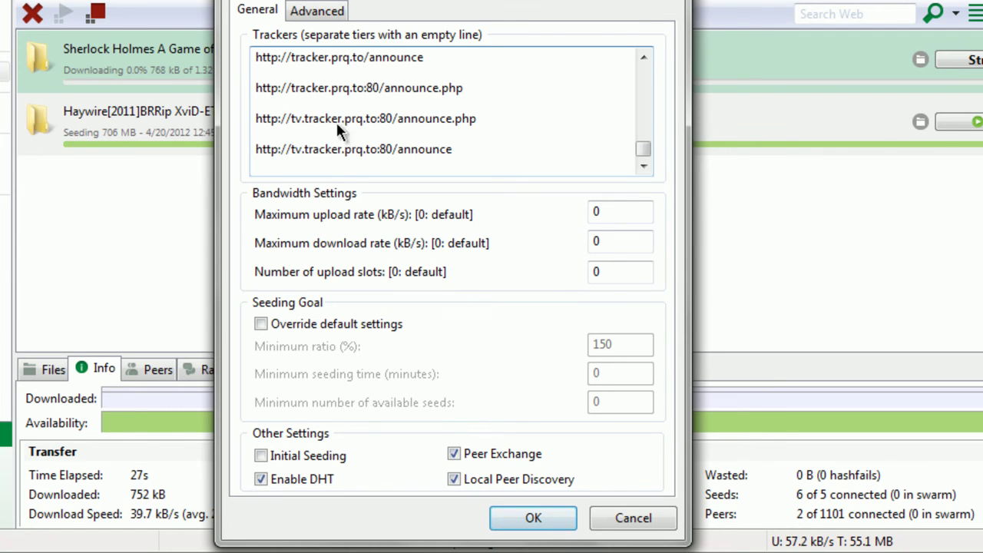
left_click(533, 519)
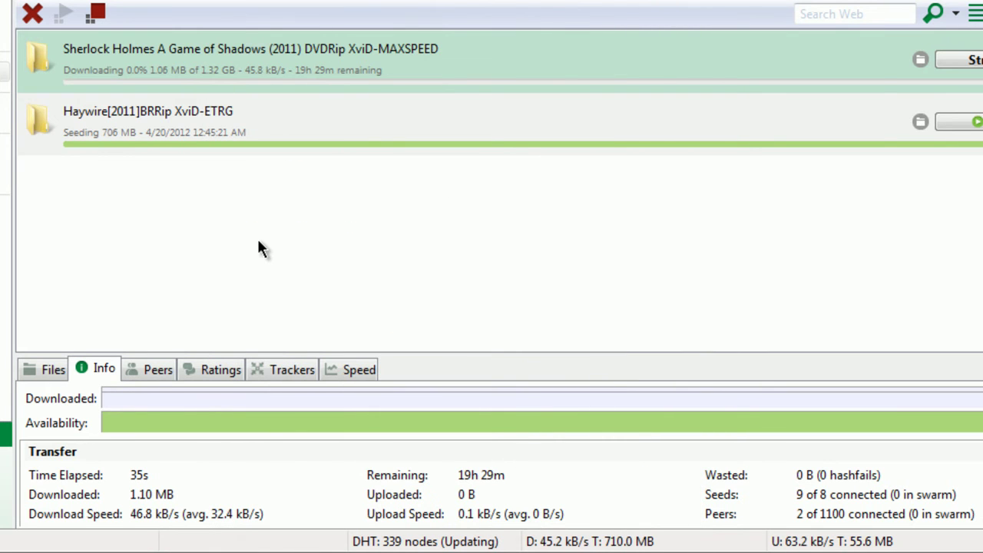
Compare the transfer information of both torrents and check the tracker statuses of the Sherlock Holmes torrent
left_click(310, 150)
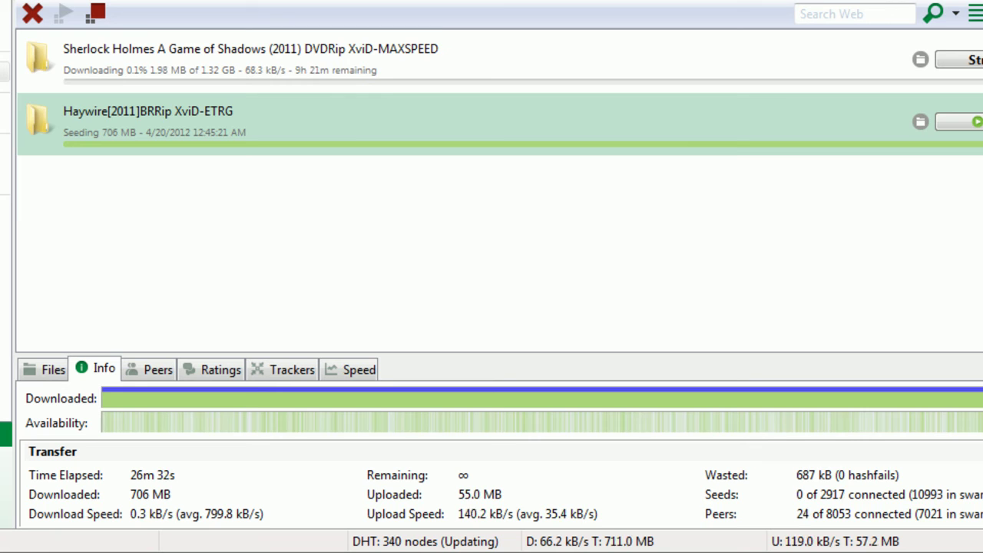
left_click(274, 60)
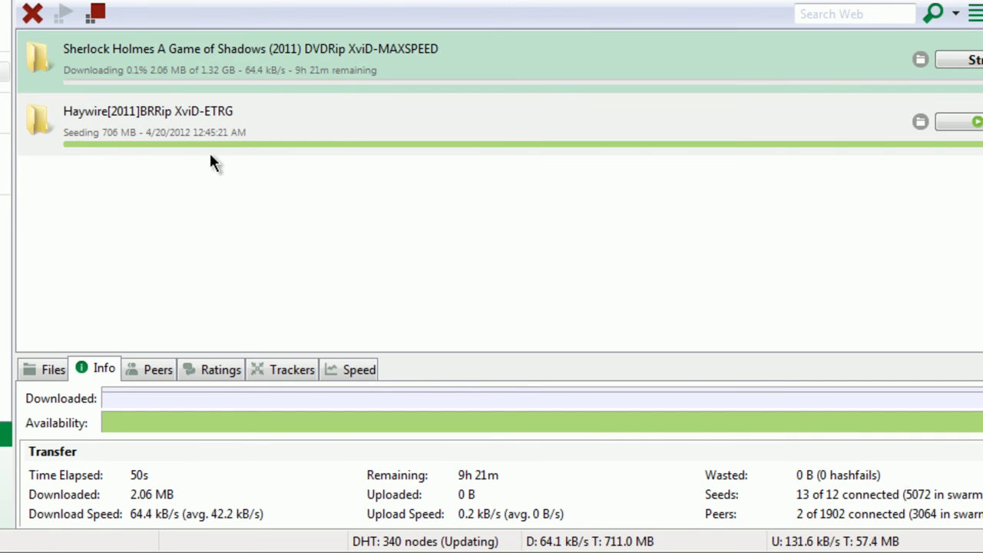
left_click(283, 372)
middle_click(293, 458)
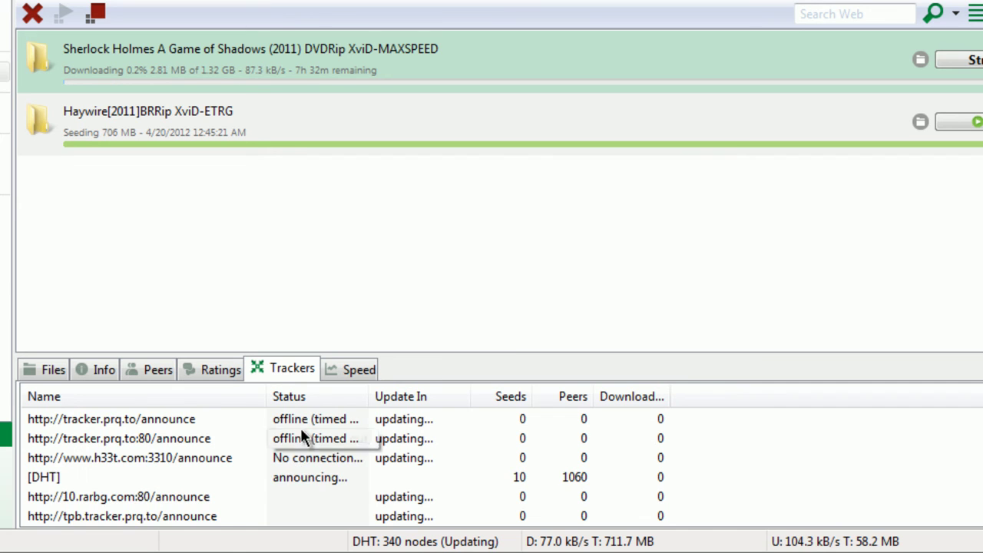
left_click(296, 422)
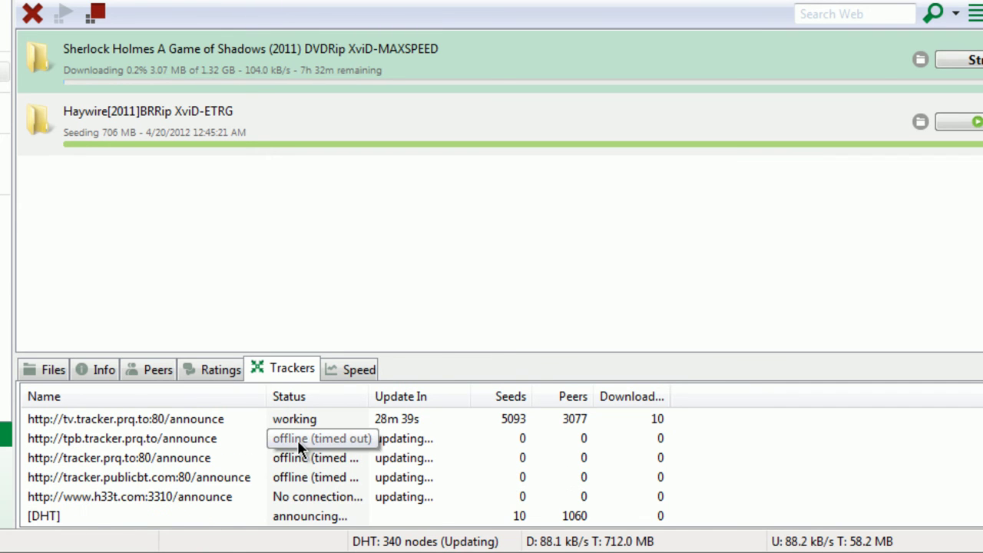
left_click(298, 458)
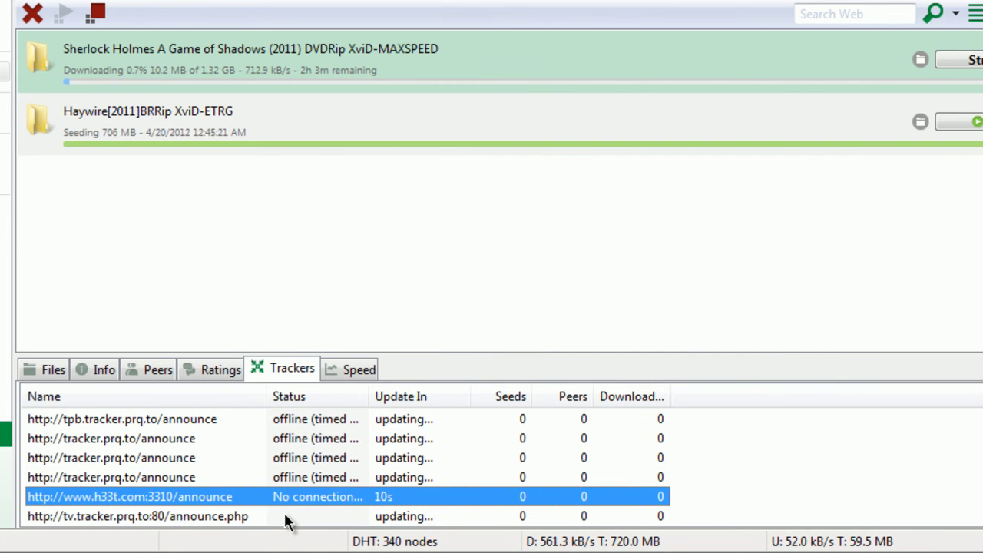
key("shift+Up")
key("shift+Up")
key("shift+Up")
key("shift+Up")
key("shift+Up")
key("shift+Up")
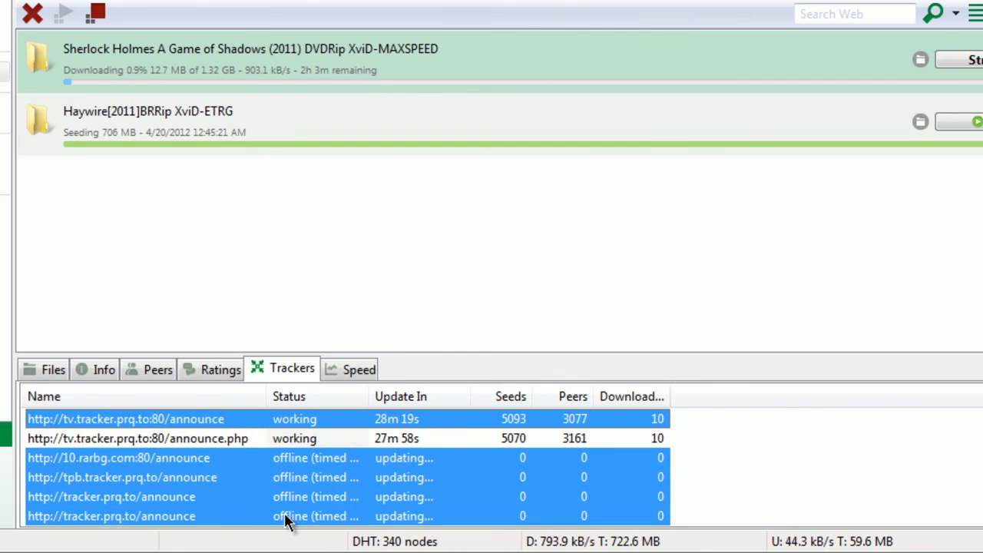
key("shift+Down")
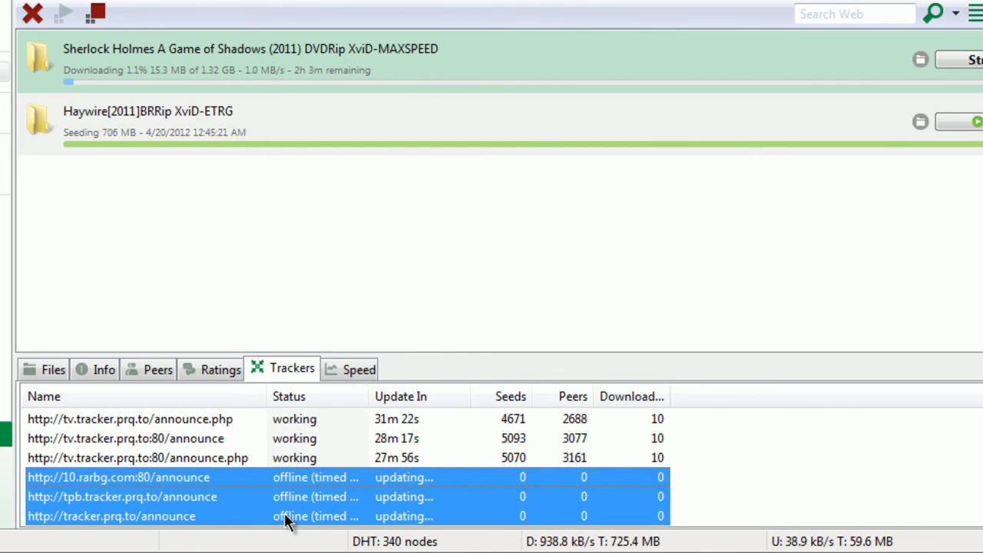
right_click(286, 521)
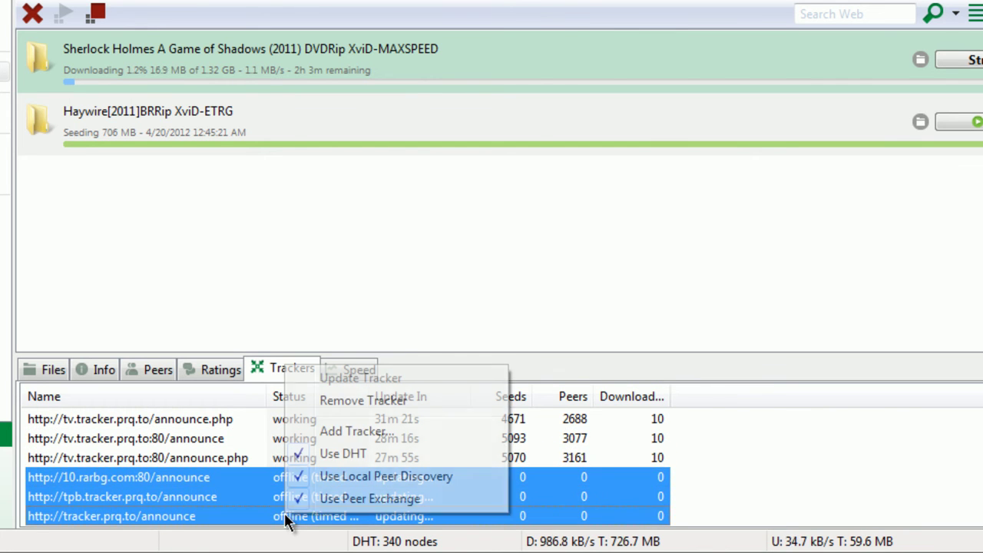
left_click(358, 401)
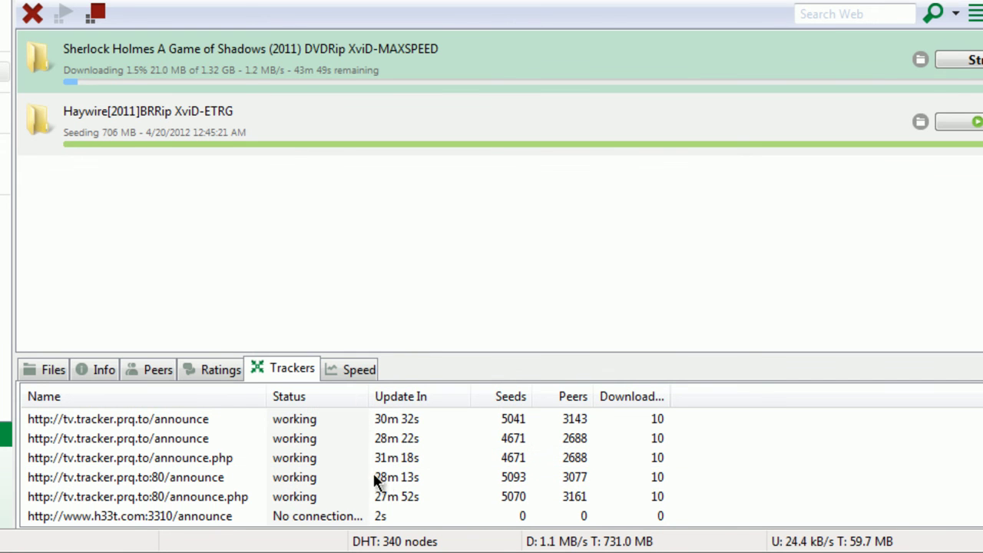
right_click(323, 520)
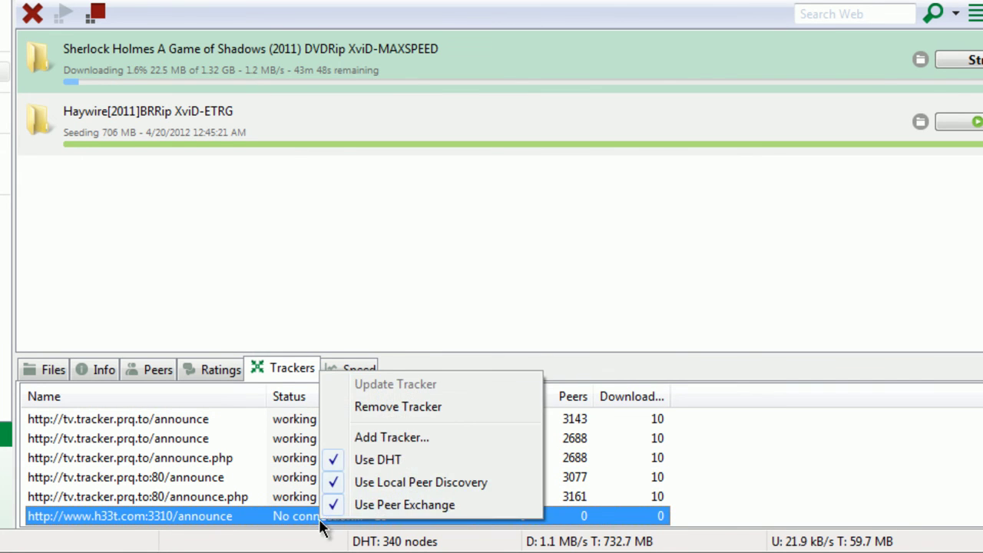
left_click(424, 408)
scroll(321, 522, "up", 3)
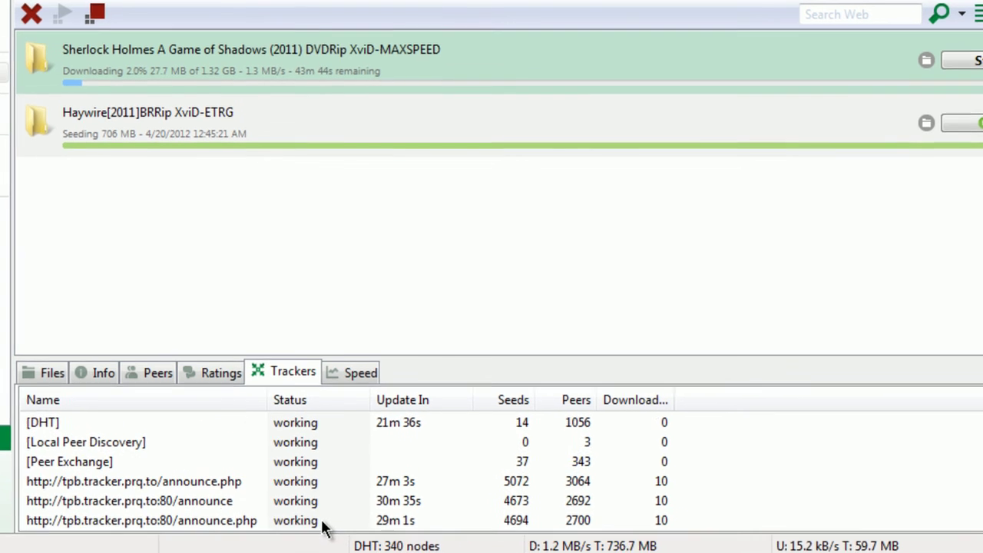
scroll(323, 492, "down", 3)
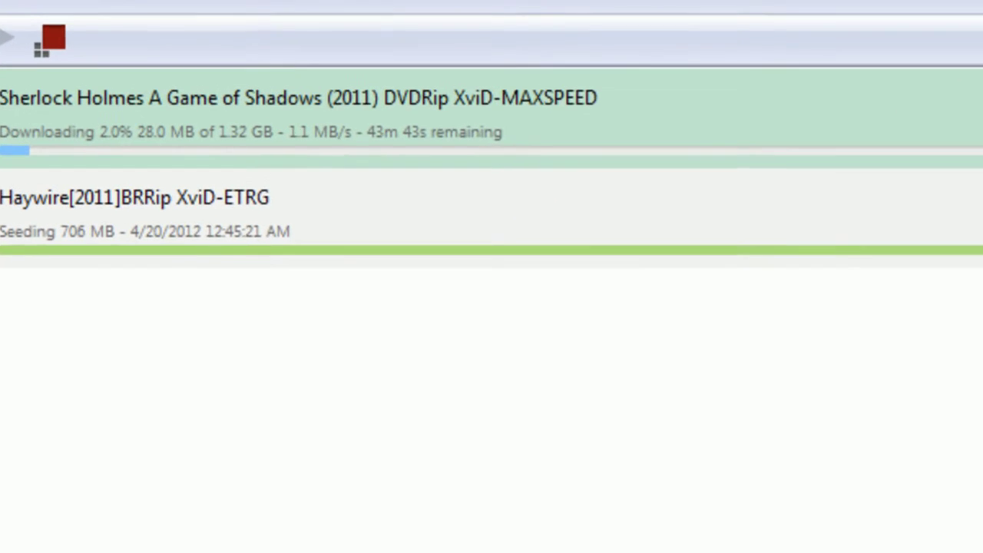